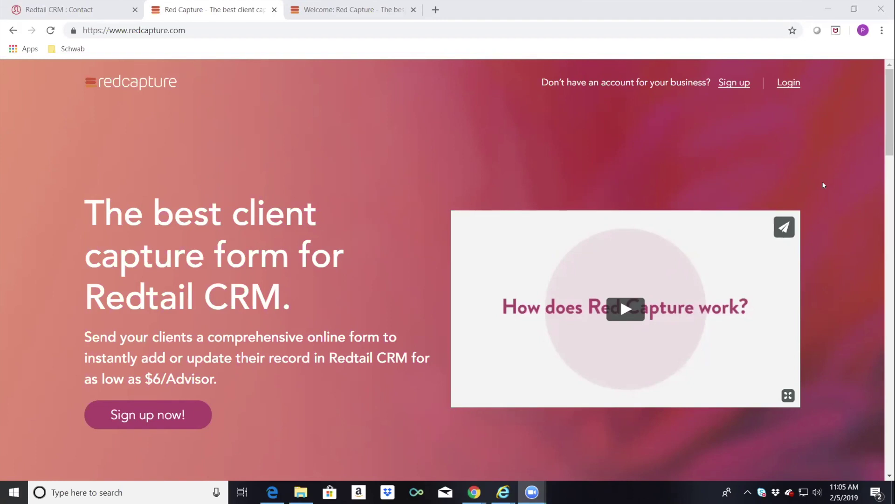
Log in to the Red Capture account with the credentials already filled in
click(789, 83)
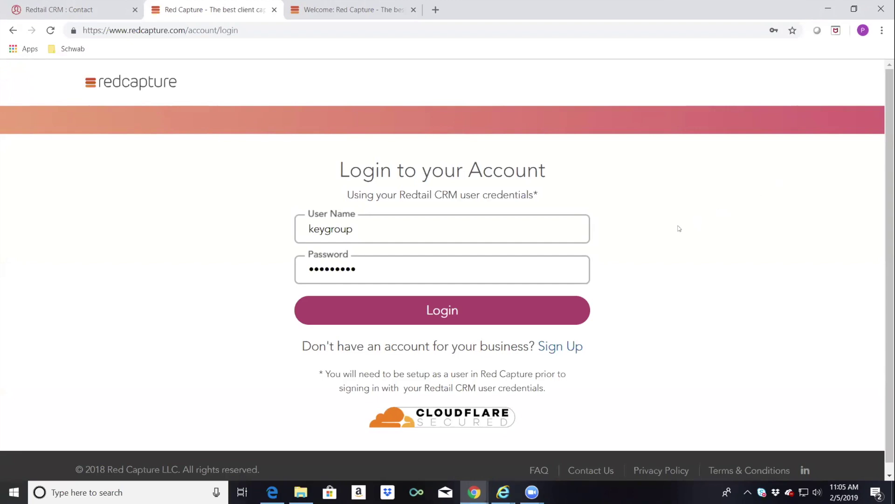
click(453, 306)
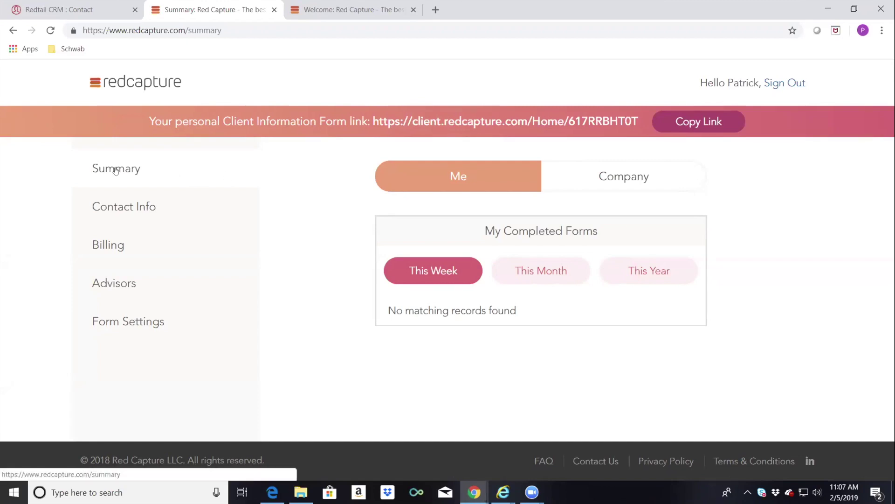
Review the account's contact info, billing details, advisor list and company form settings
click(137, 206)
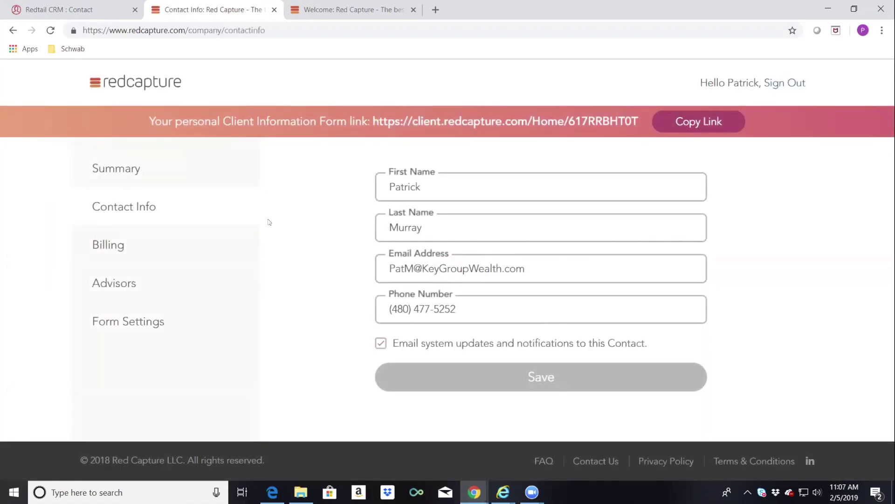
click(102, 246)
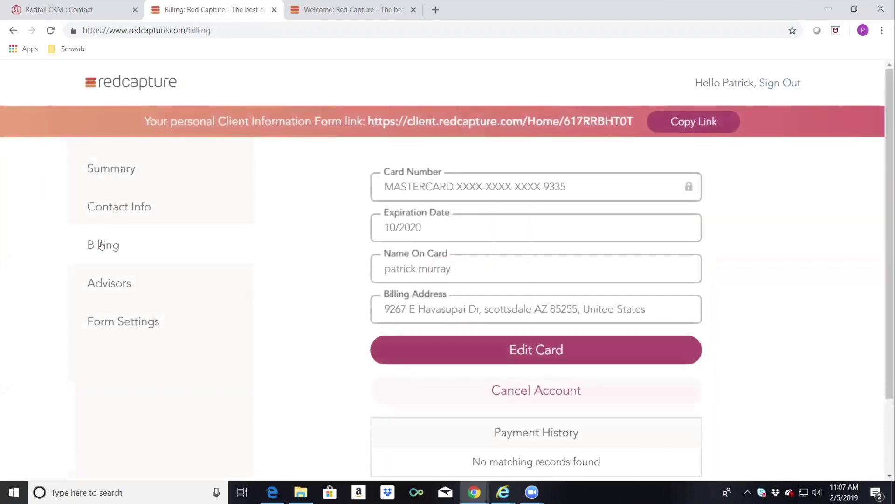
click(115, 281)
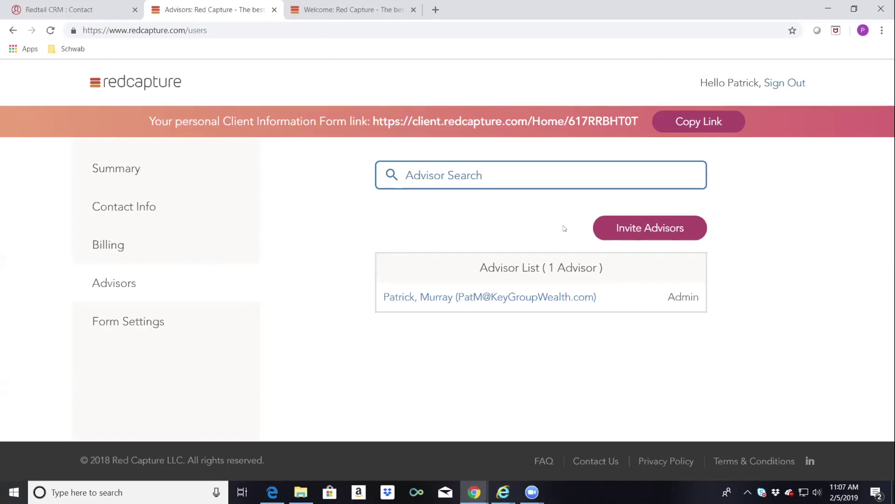
click(148, 324)
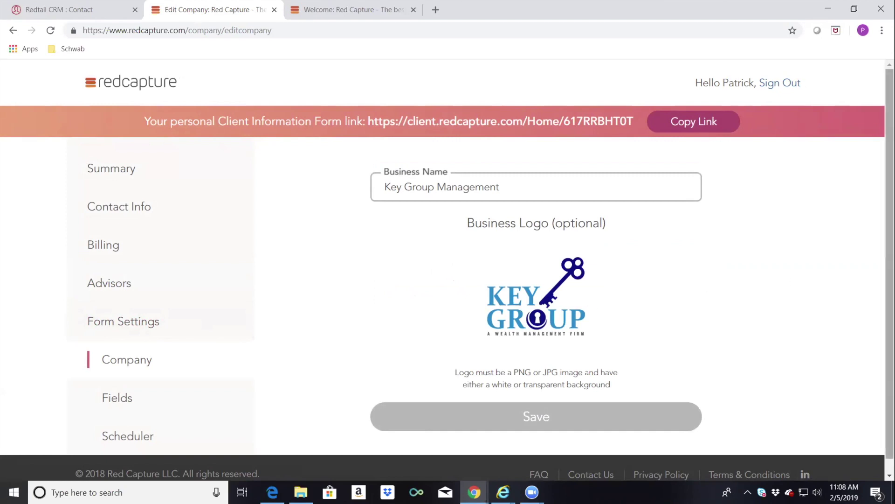
scroll(890, 271, down, 1)
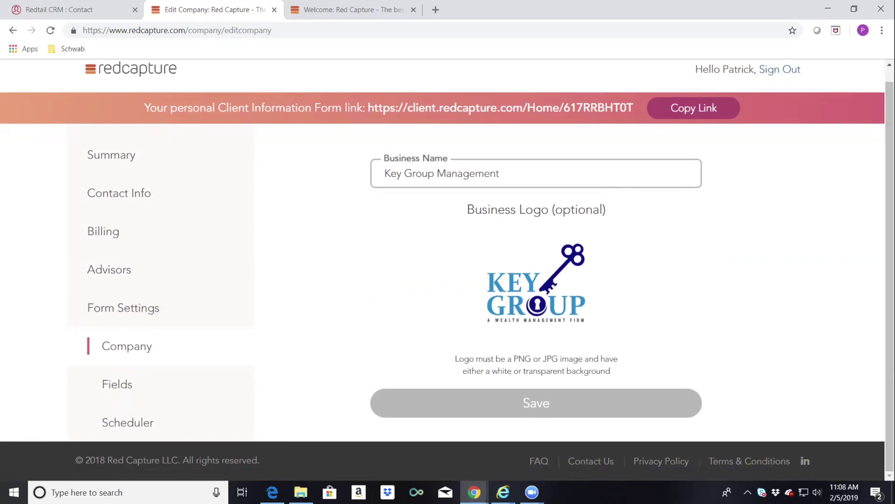
Make Middle Name an optional field among the form's personal fields while keeping it shown
click(126, 384)
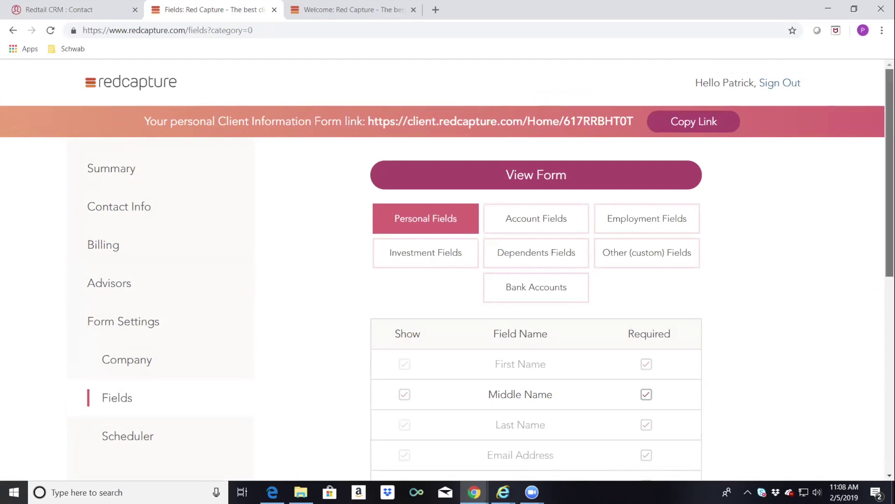
scroll(889, 173, down, 2)
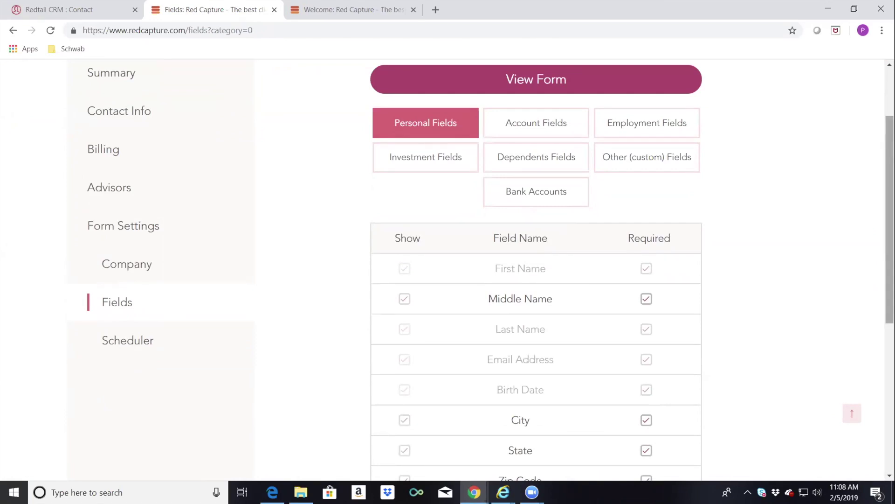
drag(890, 173, 889, 188)
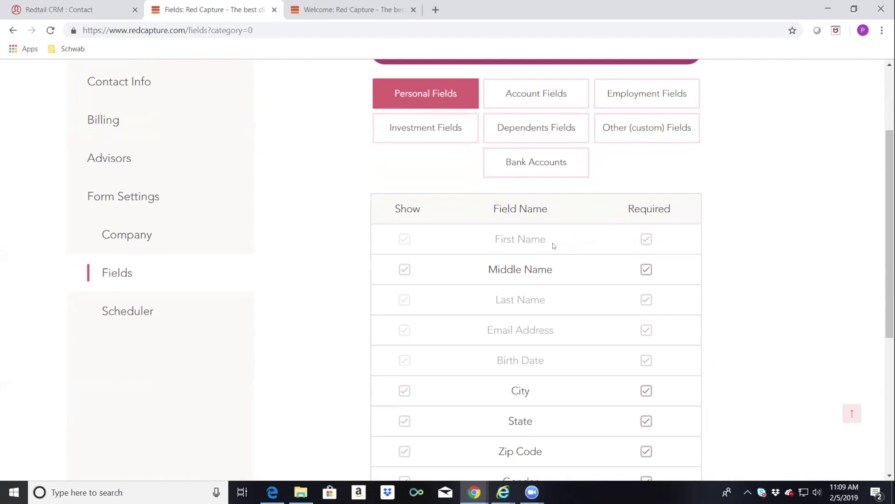
click(647, 270)
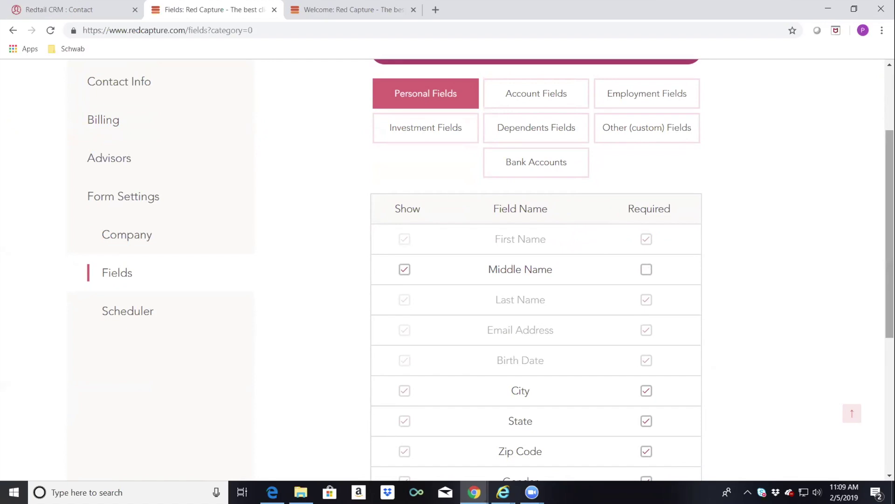
Review the rest of the personal fields and their show and required settings
drag(889, 234, 881, 383)
scroll(880, 383, up, 5)
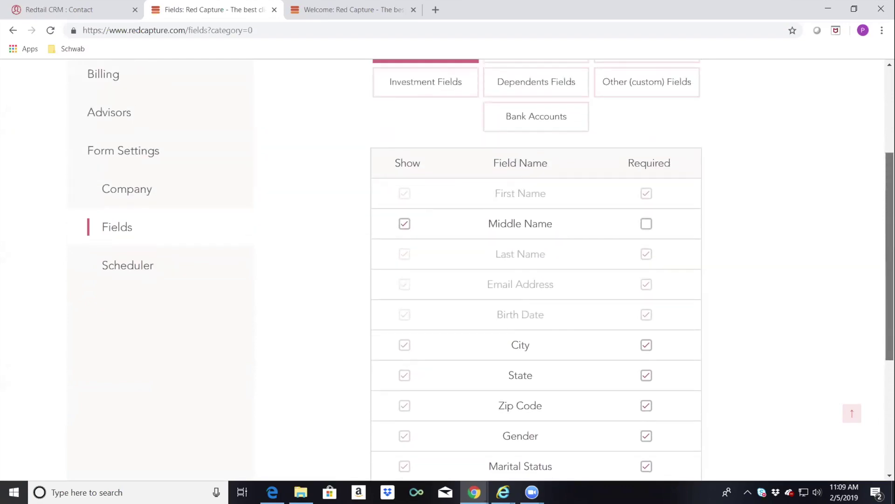
scroll(490, 269, up, 2)
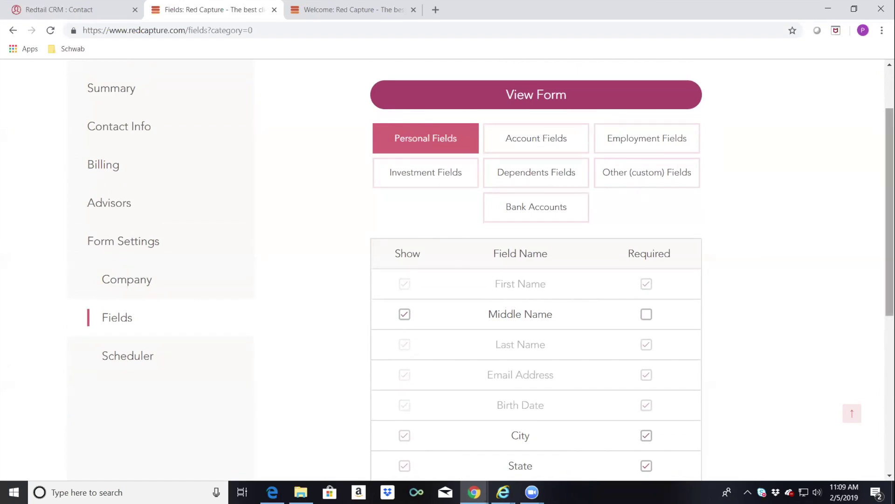
scroll(870, 332, down, 4)
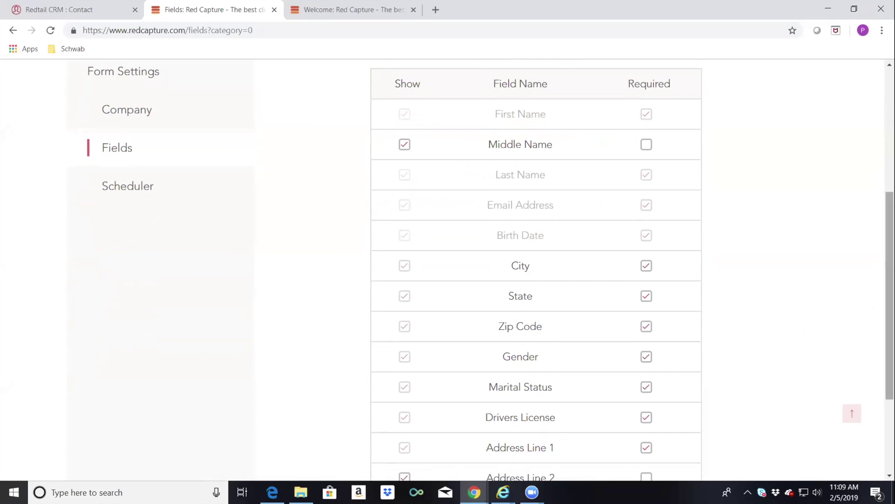
scroll(890, 294, up, 3)
scroll(889, 294, up, 2)
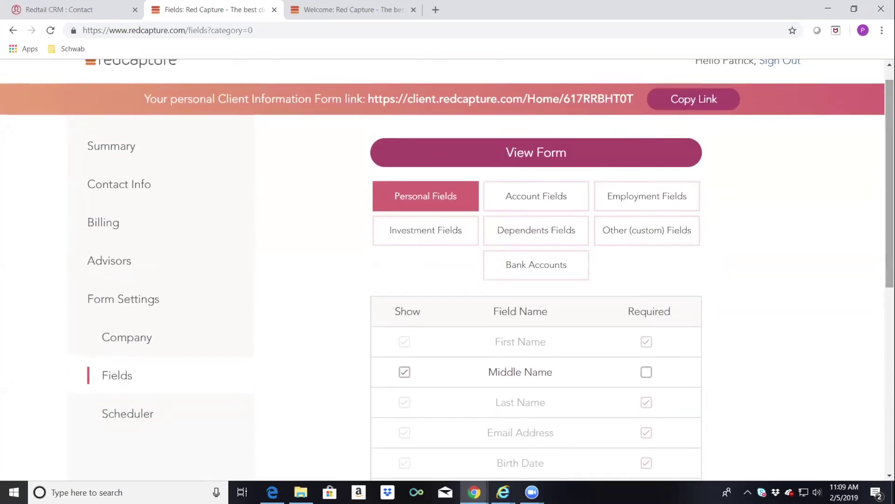
Review the show and required settings of the form's account fields, from SSN through Tax Bracket
click(544, 204)
scroll(890, 293, down, 3)
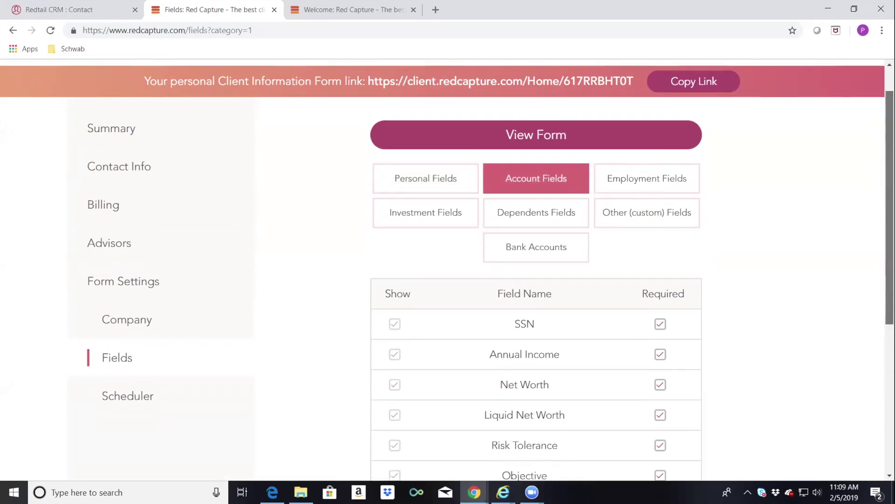
scroll(490, 270, down, 1)
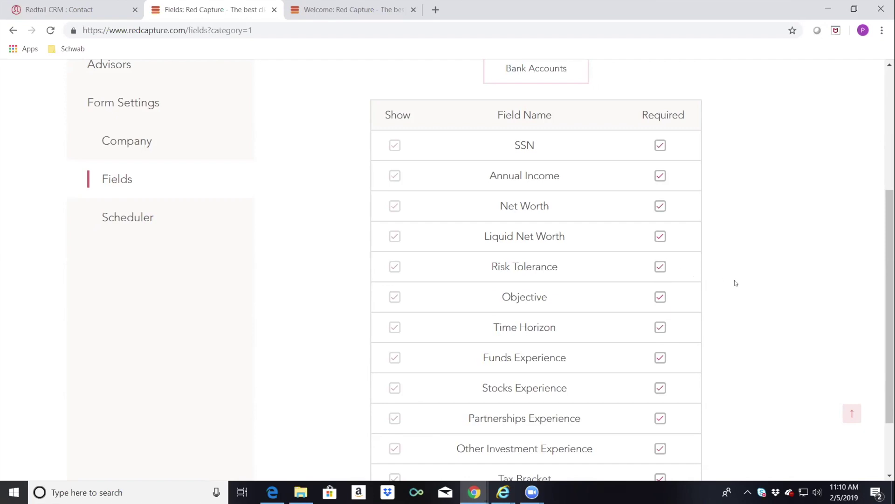
click(657, 267)
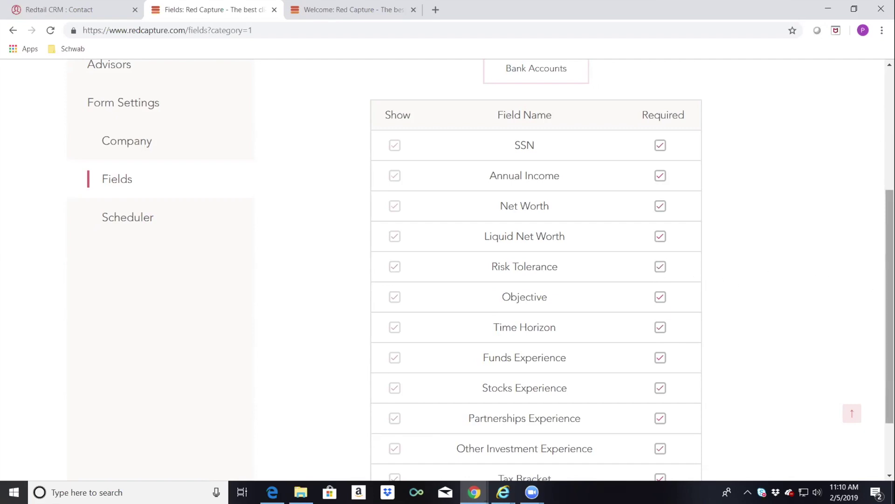
scroll(536, 270, down, 2)
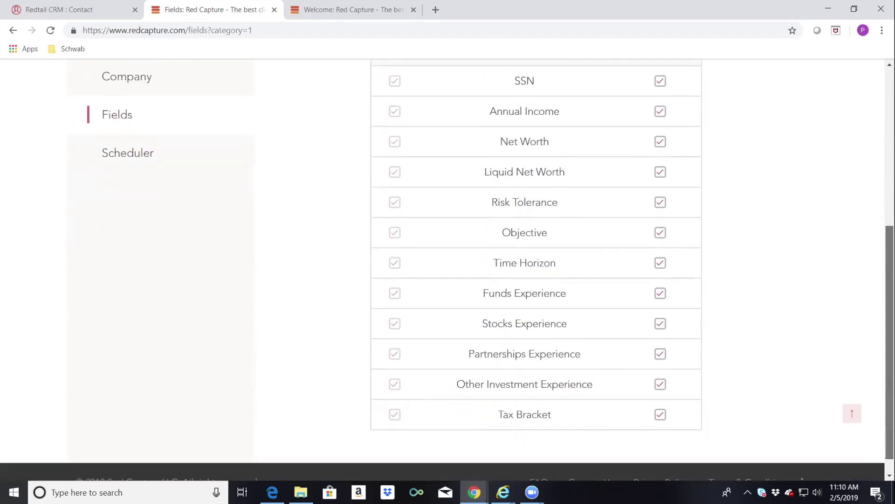
scroll(536, 270, up, 3)
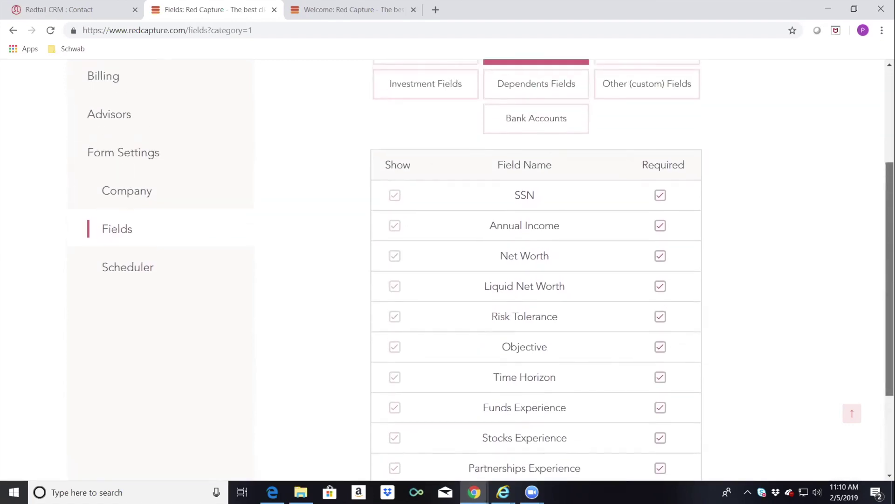
scroll(889, 256, up, 2)
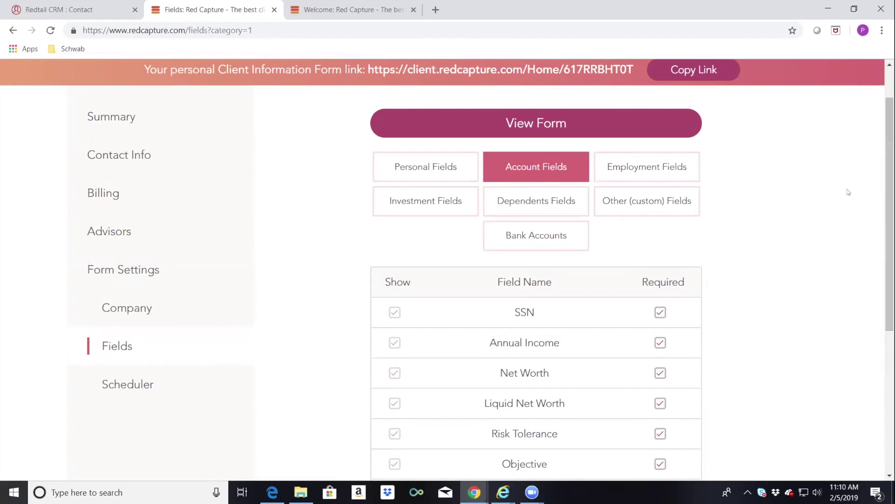
Review the form's employment, investment, dependents and bank account fields with their show and required settings
click(647, 168)
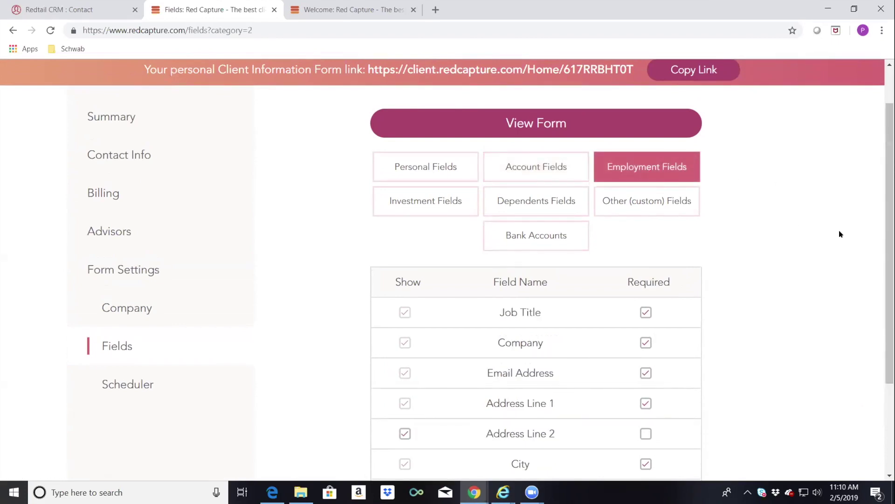
scroll(879, 308, down, 3)
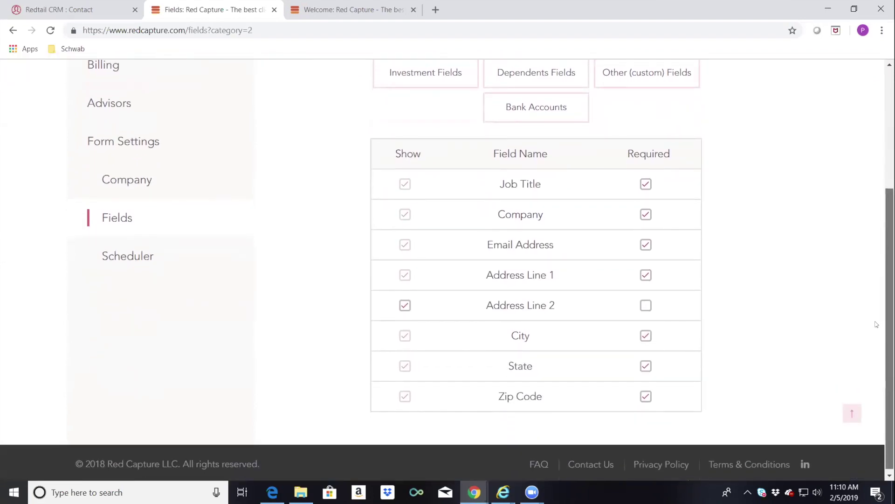
scroll(877, 325, up, 2)
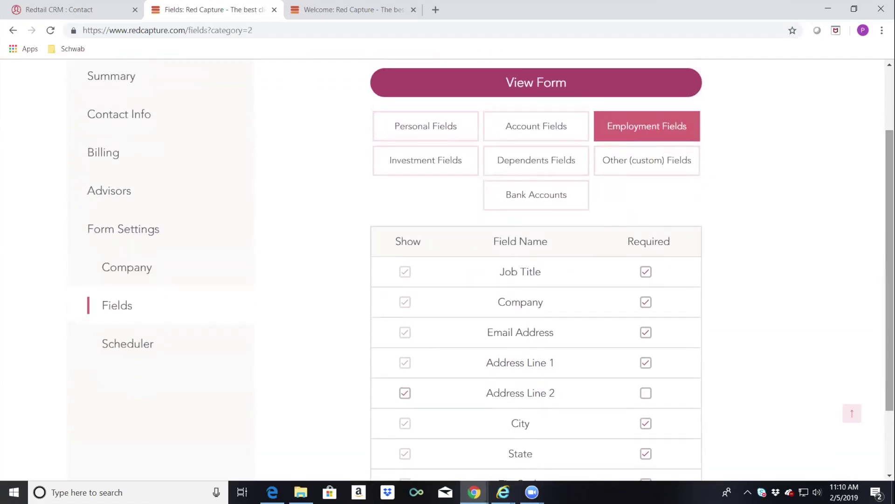
click(391, 158)
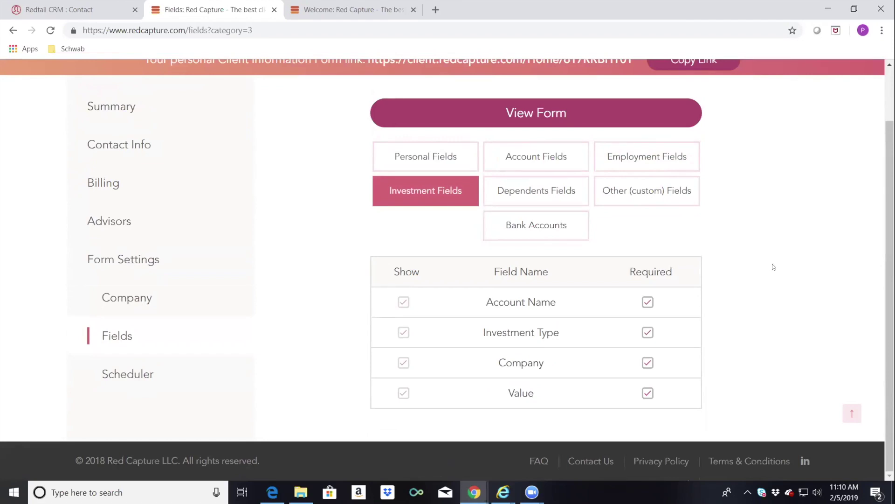
click(530, 192)
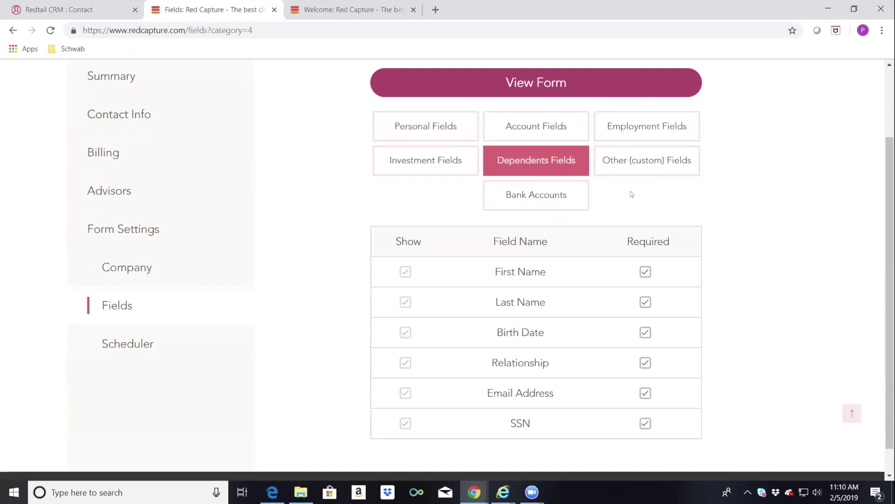
click(559, 192)
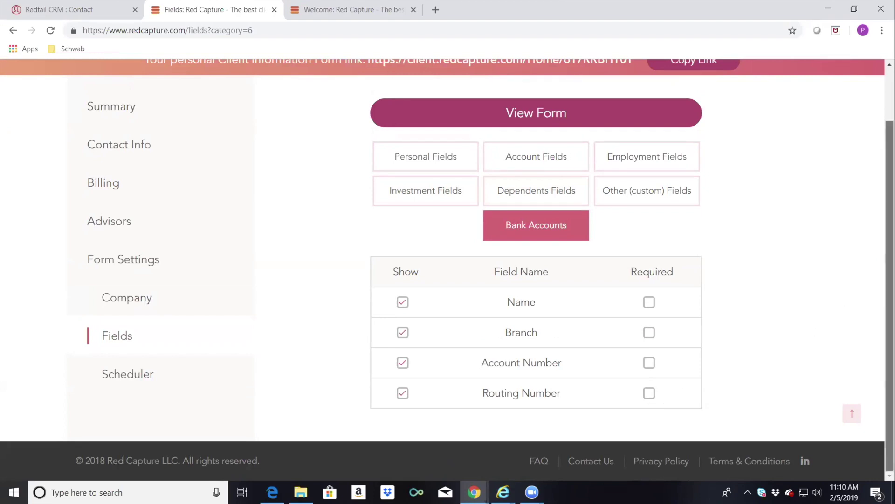
scroll(890, 279, up, 1)
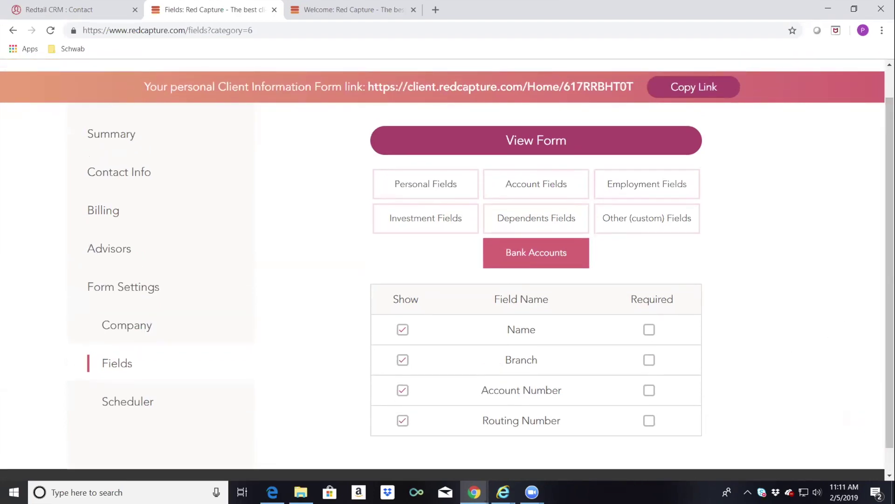
scroll(889, 280, down, 1)
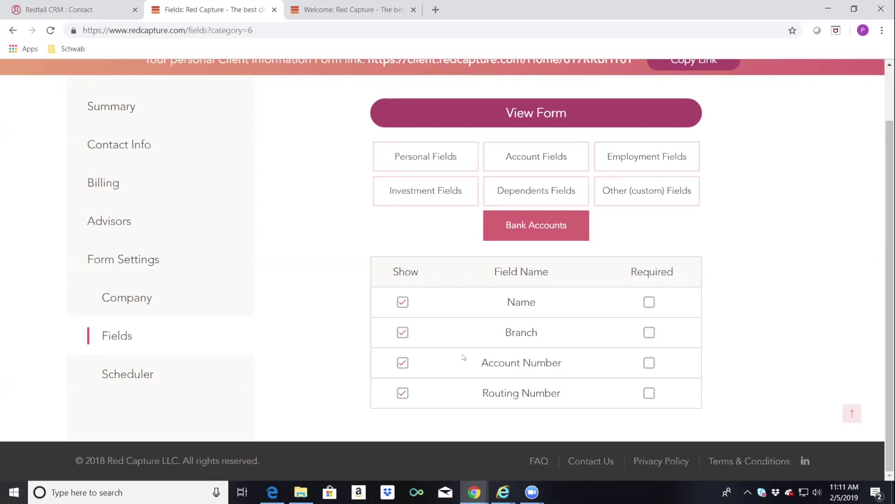
Review the Scheduler's options for sending the Client Information Form immediately or periodically by Redtail status
click(146, 372)
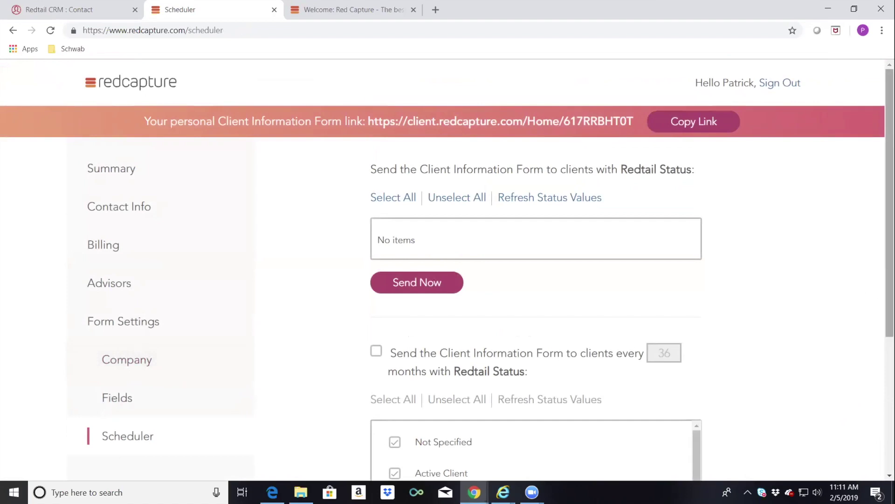
scroll(890, 234, down, 3)
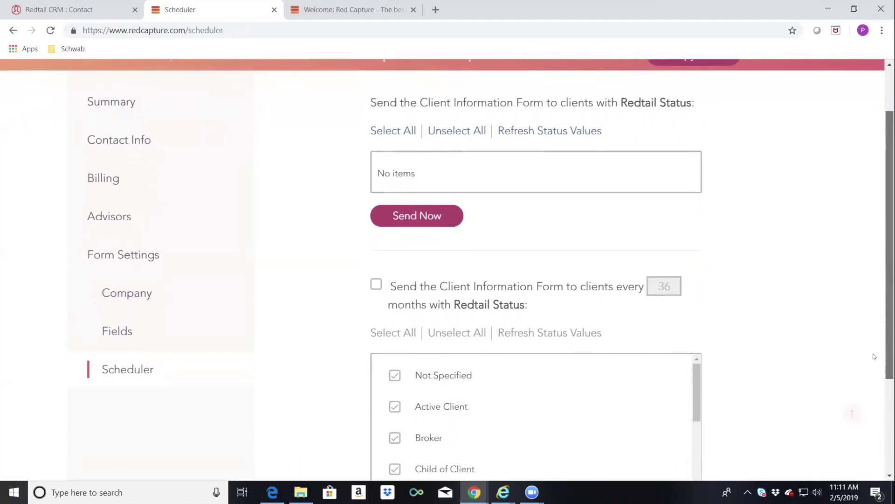
scroll(889, 233, down, 1)
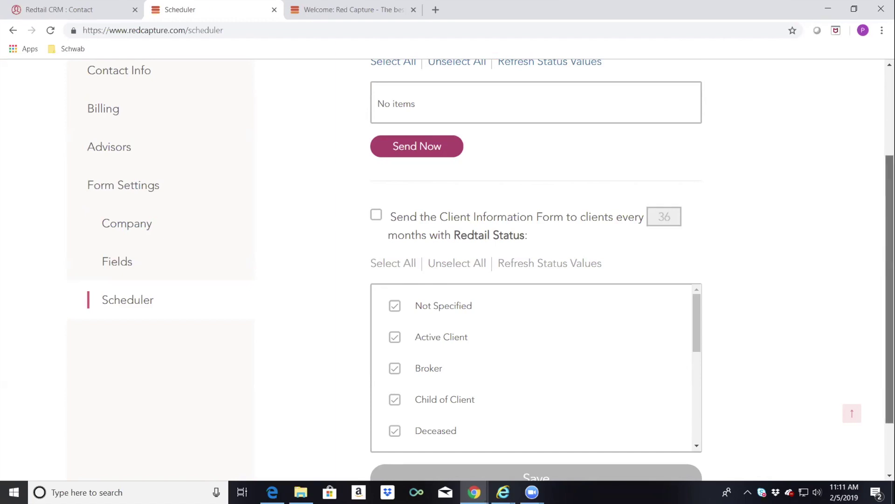
scroll(889, 280, up, 3)
scroll(889, 279, up, 1)
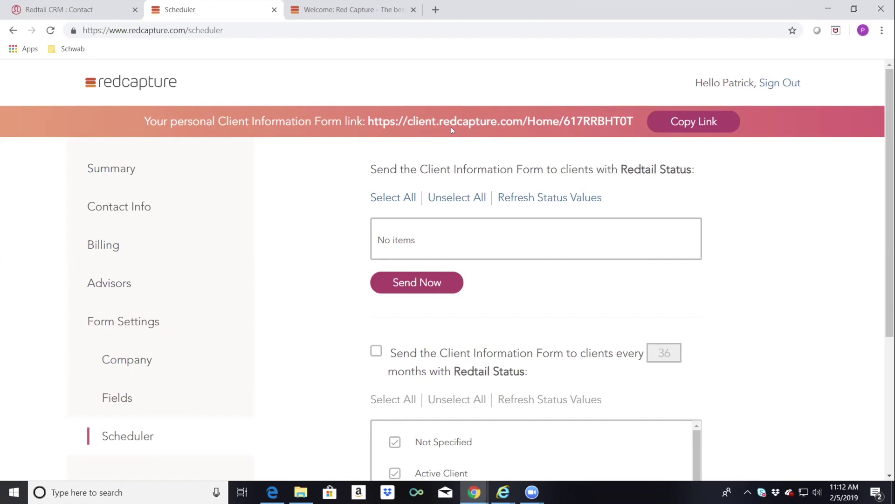
Start the Client Information Form from its welcome page and review the identity verification page
click(347, 17)
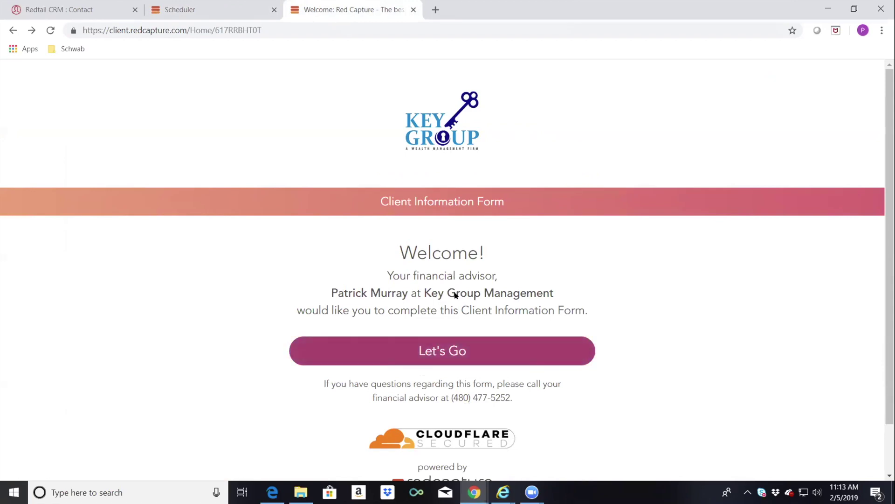
click(434, 349)
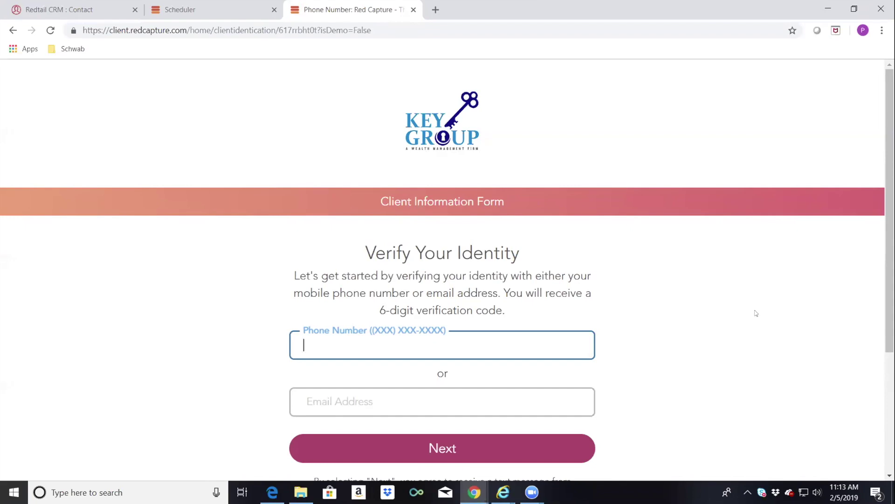
scroll(447, 263, down, 1)
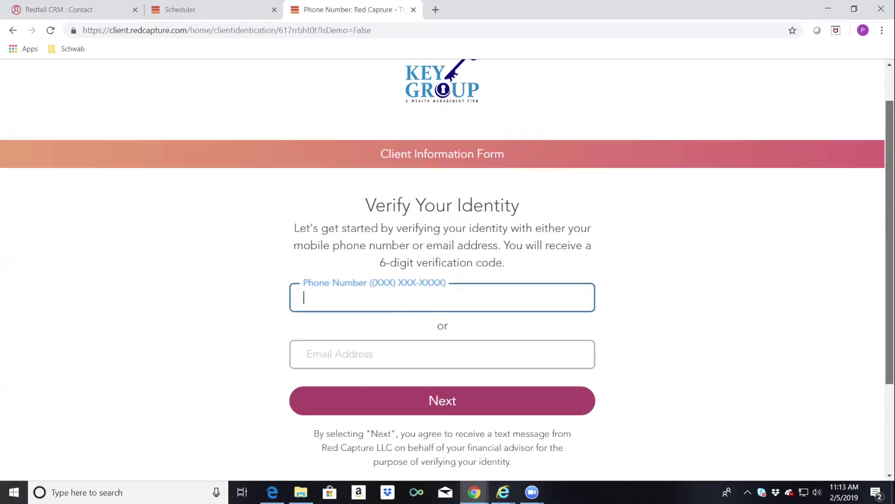
scroll(447, 265, up, 1)
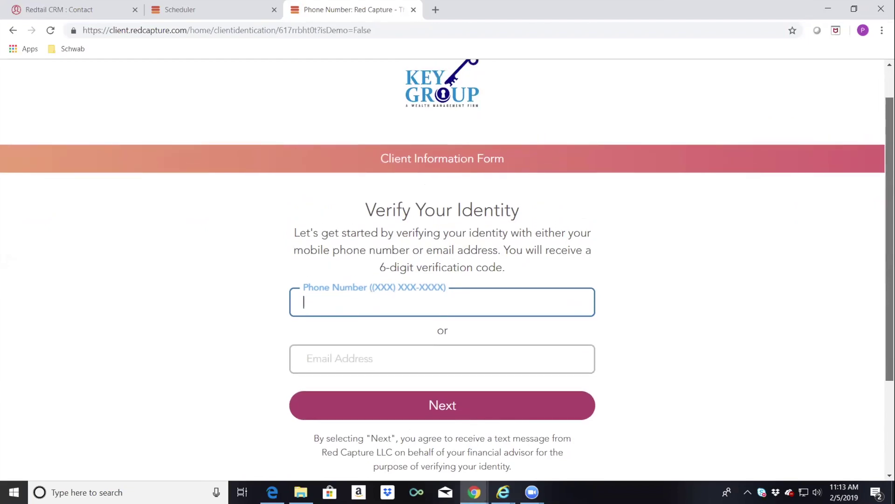
scroll(447, 268, up, 2)
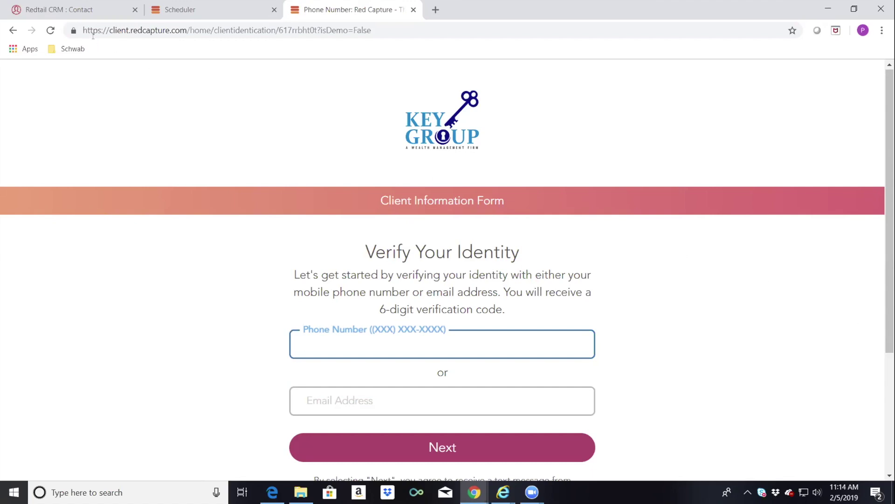
Check the Red Capture update note on the Redtail CRM contact and return to the identity verification page
click(78, 10)
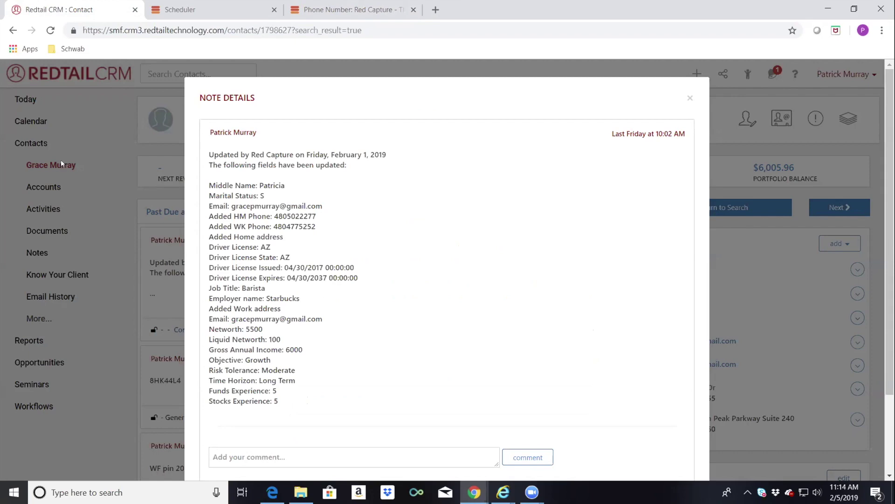
click(353, 18)
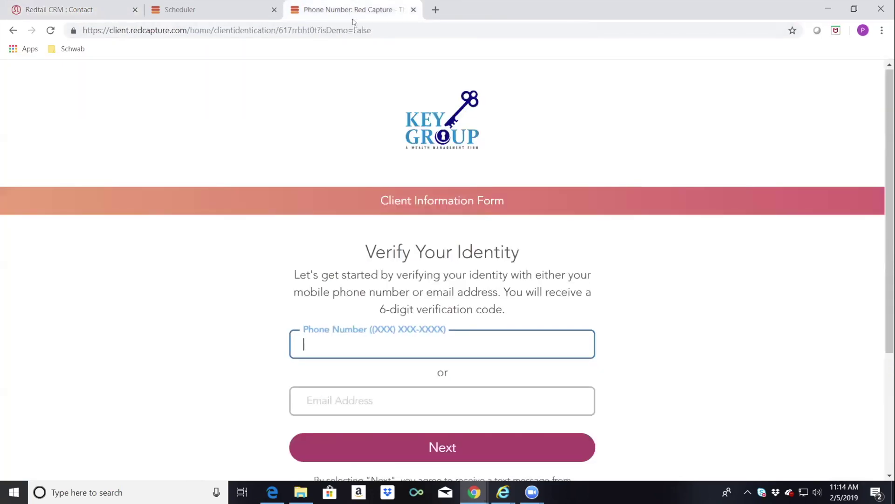